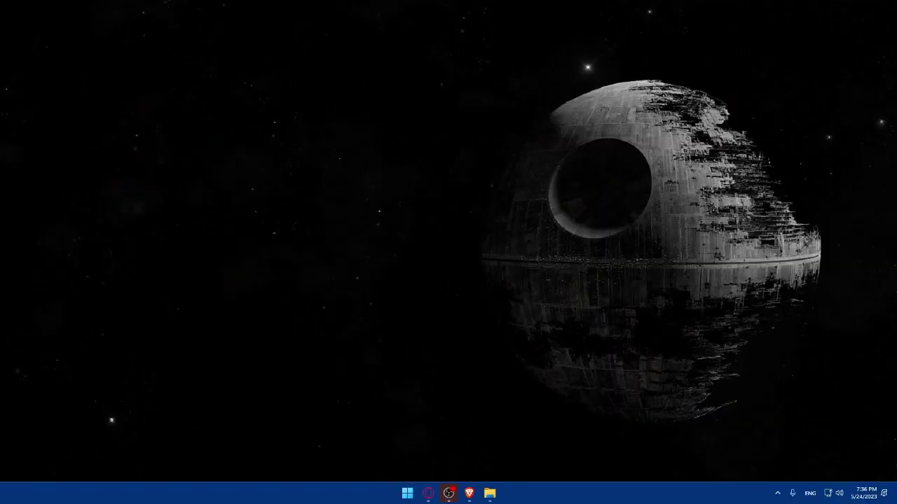
# Step: Bring the Brave window back up and load sellfy.com
pyautogui.click(469, 493)
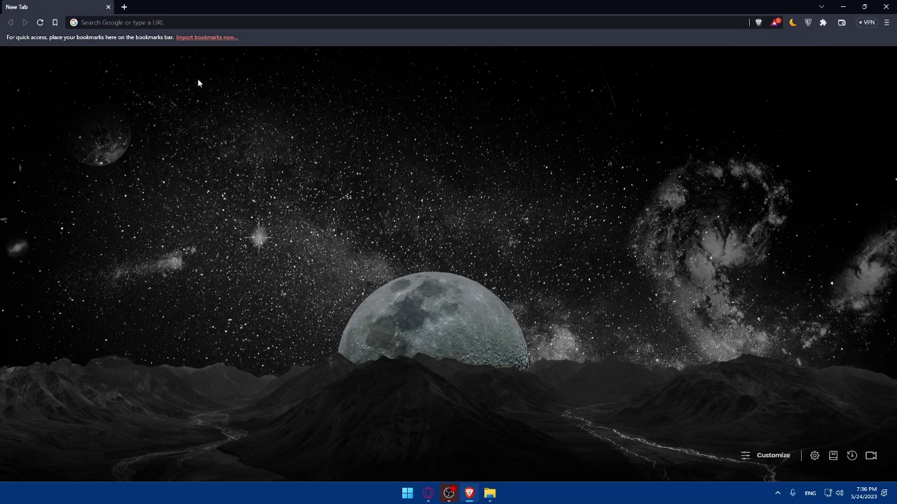
pyautogui.click(217, 23)
pyautogui.write('se')
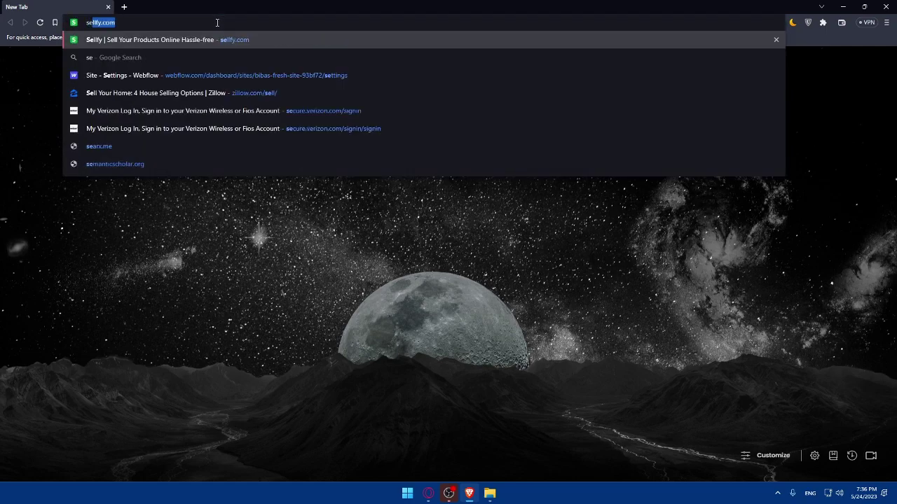
pyautogui.write('llfy.com')
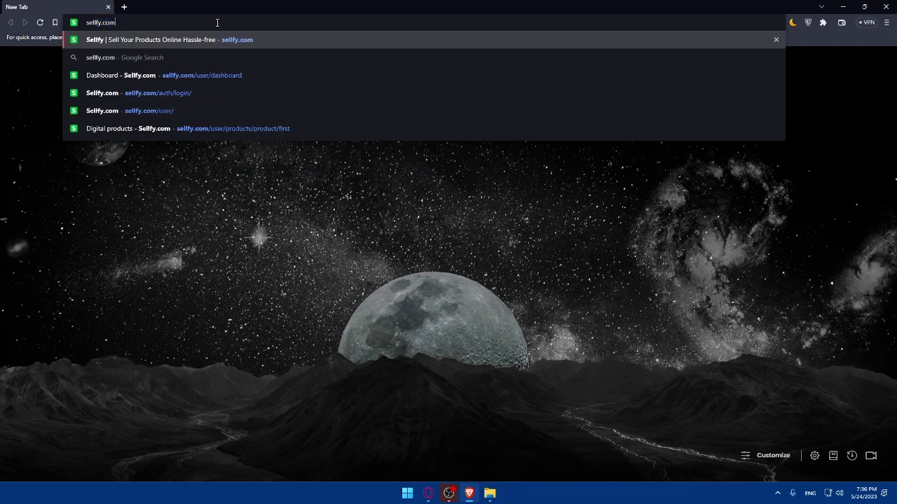
pyautogui.press('Return')
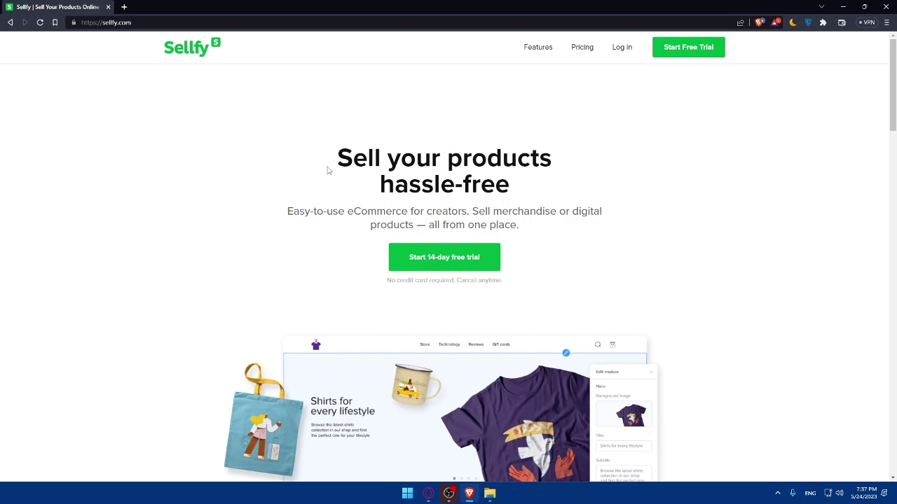
# Step: Read the homepage headline and intro paragraph, scrolling through the page
pyautogui.moveTo(325, 155); pyautogui.dragTo(542, 186)
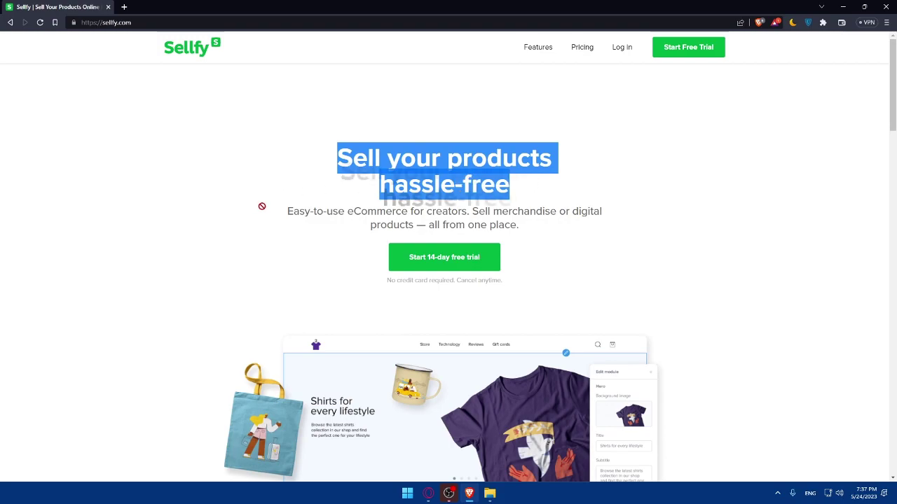
pyautogui.moveTo(285, 214); pyautogui.dragTo(526, 227)
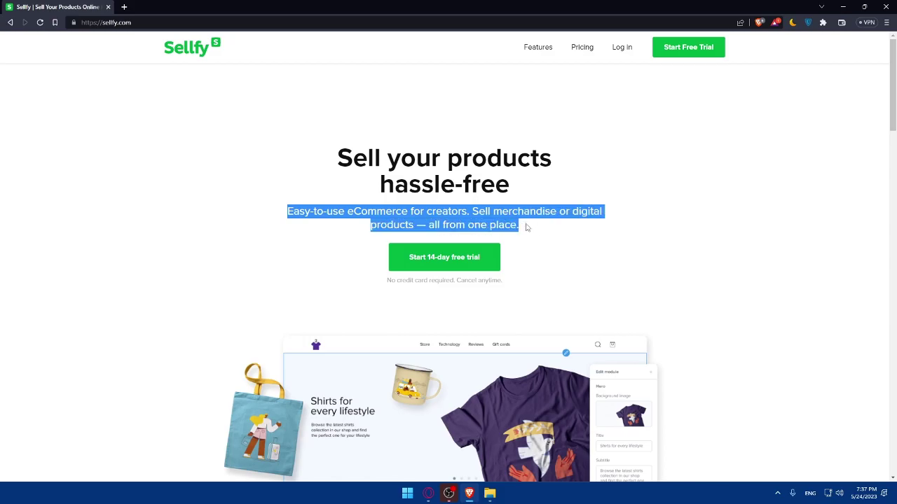
pyautogui.click(616, 233)
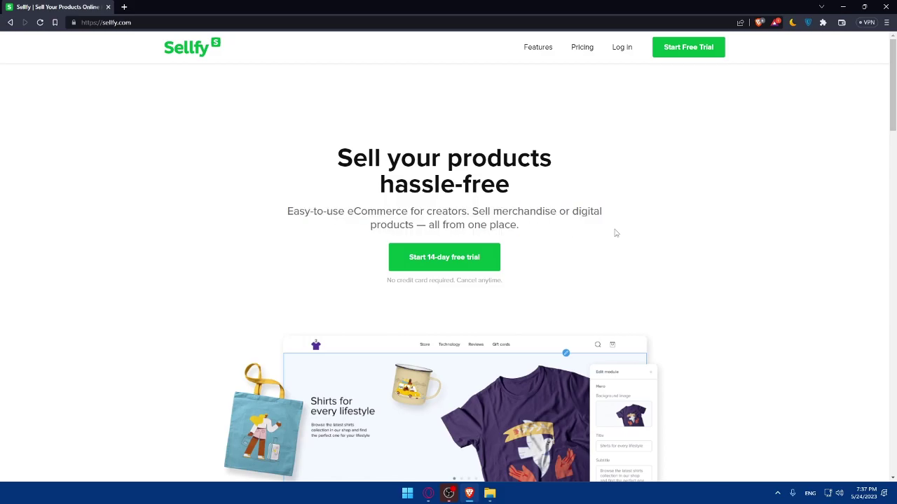
pyautogui.scroll(-20, 499, 144)
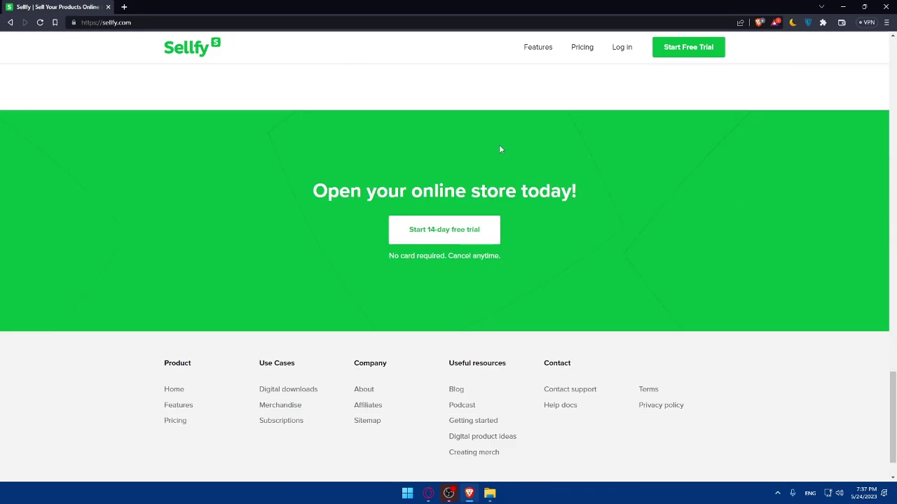
pyautogui.scroll(7, 513, 168)
pyautogui.scroll(-6, 512, 165)
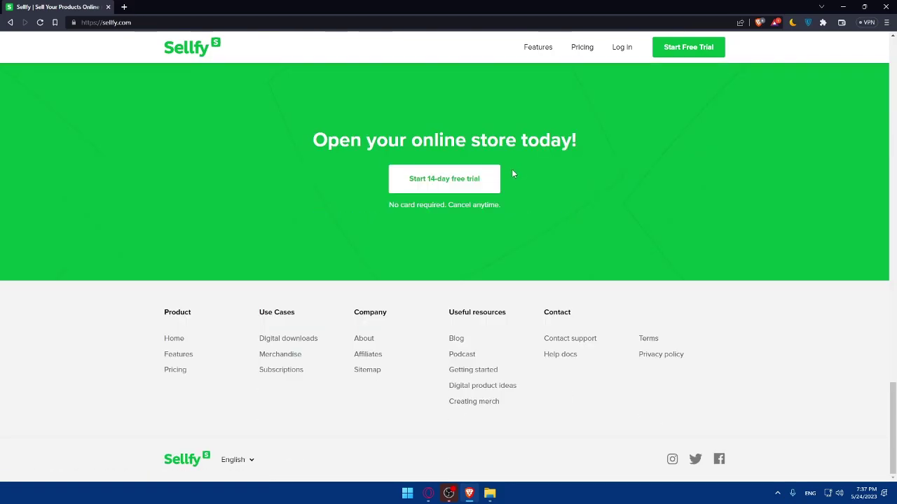
pyautogui.scroll(12, 511, 168)
pyautogui.scroll(10, 512, 182)
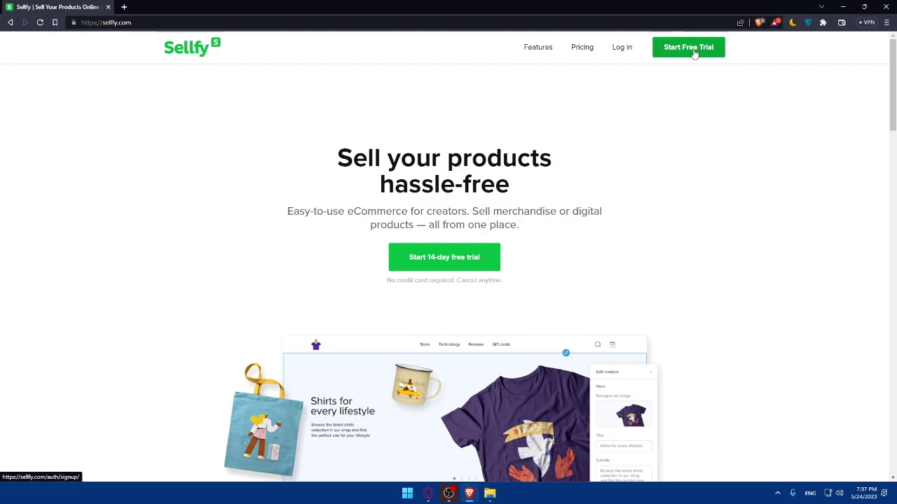
# Step: Browse the Pricing plans page, then go to the Features page
pyautogui.click(583, 51)
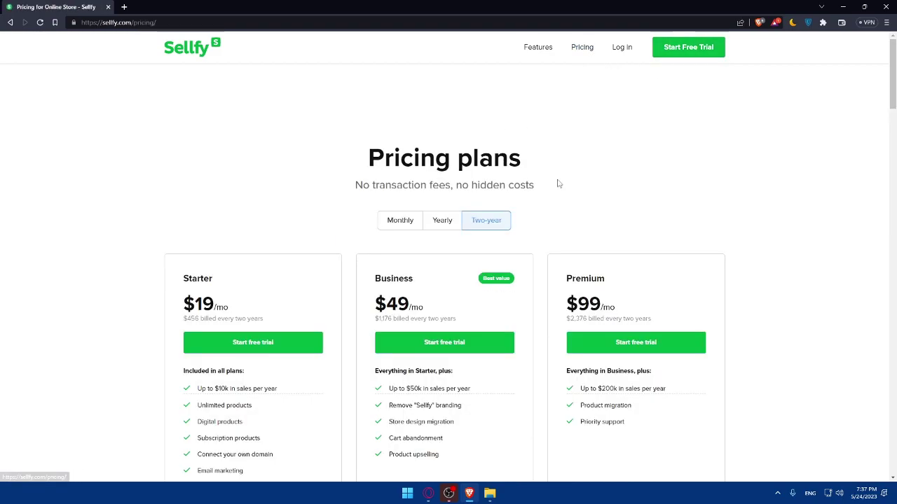
pyautogui.scroll(-1, 620, 55)
pyautogui.scroll(-5, 556, 100)
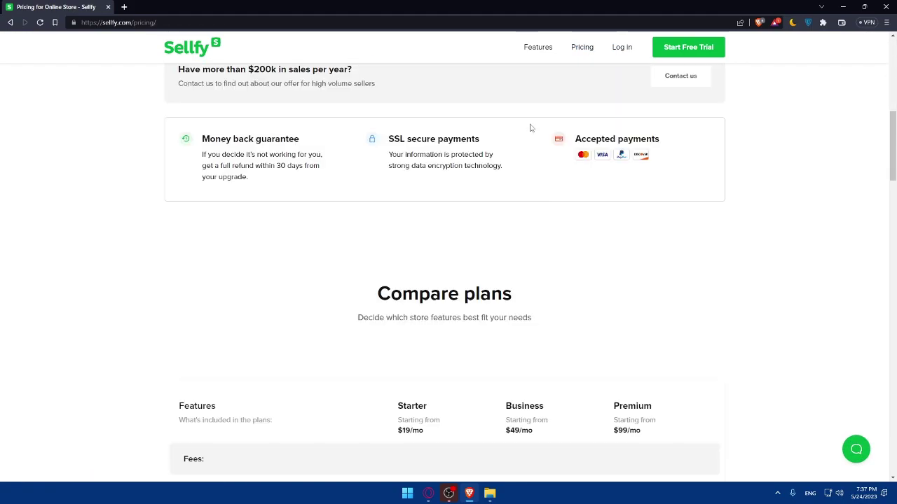
pyautogui.scroll(5, 531, 126)
pyautogui.scroll(-3, 531, 126)
pyautogui.scroll(5, 530, 128)
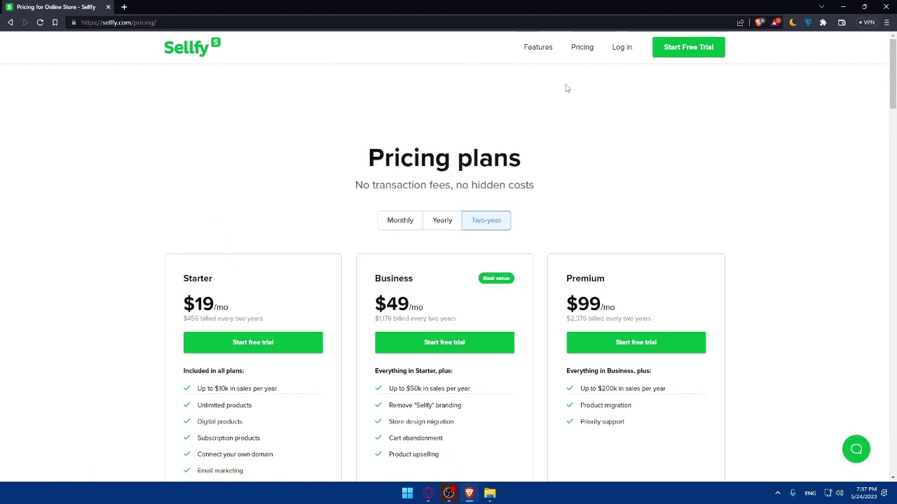
pyautogui.click(548, 51)
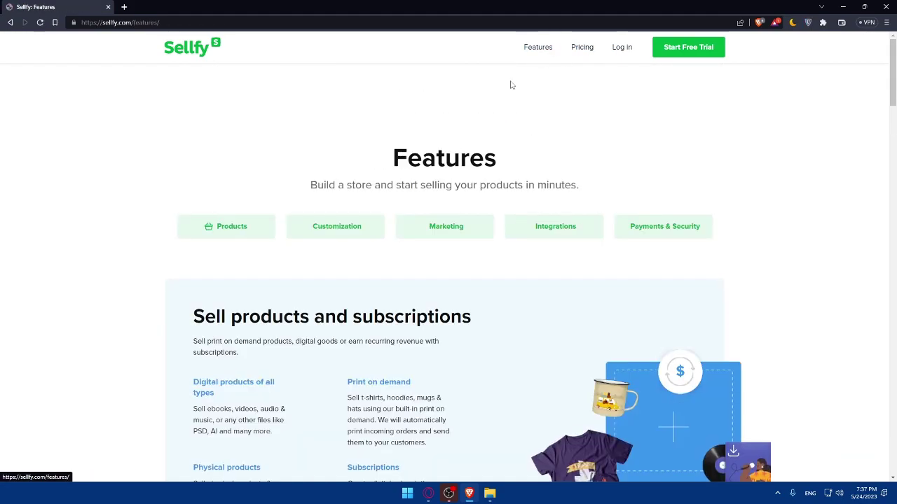
# Step: Log in to the dashboard and open PRODUCTS, showing the existing $10.00 Test product
pyautogui.click(622, 51)
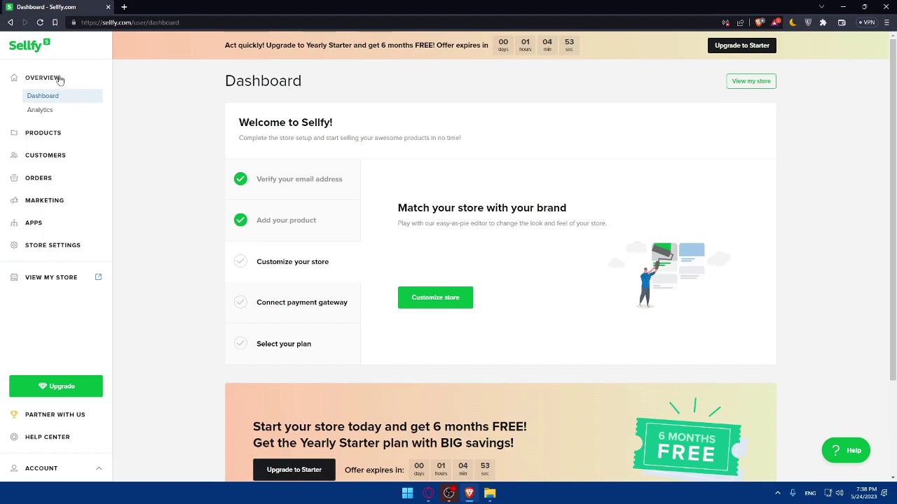
pyautogui.click(43, 133)
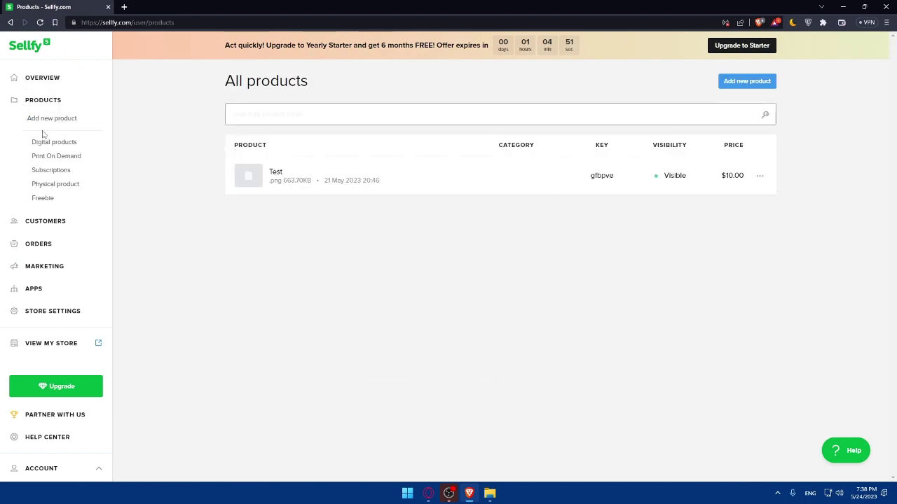
# Step: Add a new product and choose the Digital product type
pyautogui.click(753, 84)
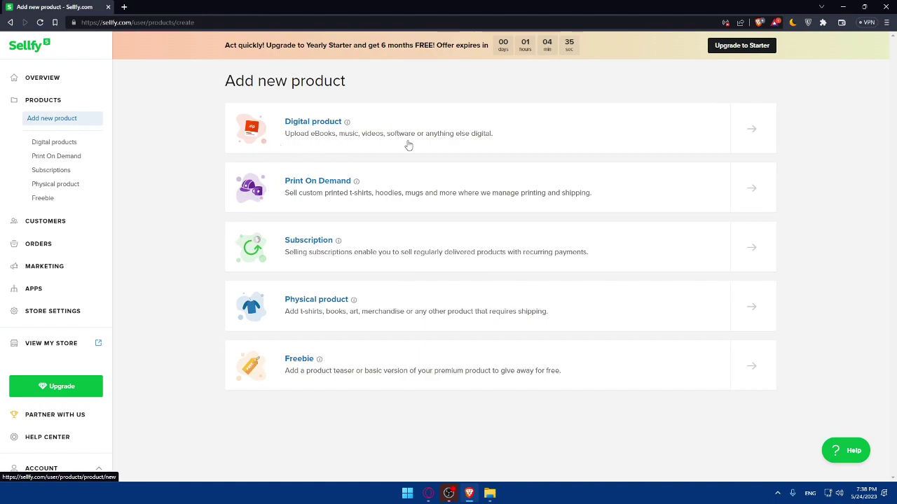
pyautogui.click(620, 134)
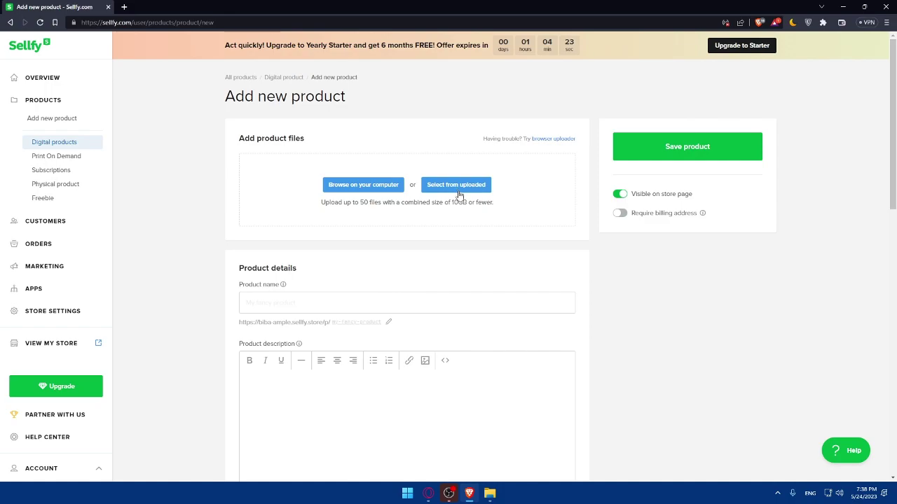
# Step: Upload the 2.50MB Mr_Omix old man sorcerer PNG from Downloads as the product file
pyautogui.click(362, 185)
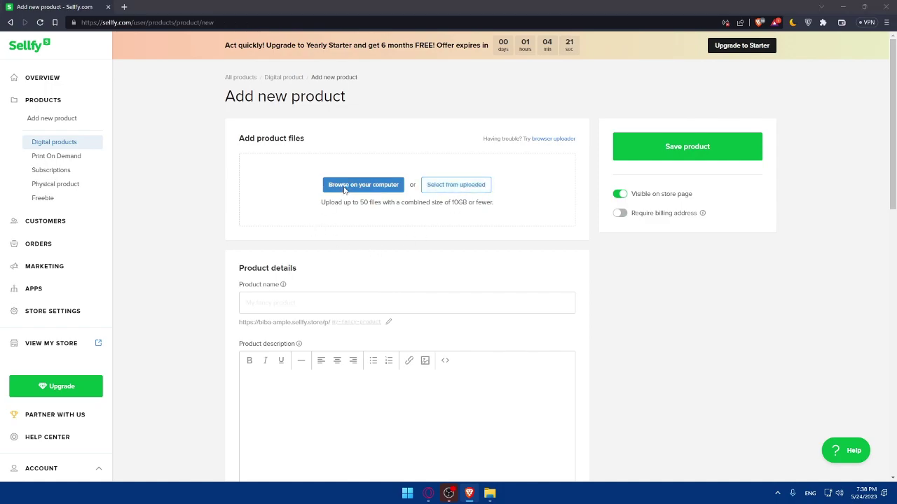
pyautogui.scroll(-5, 416, 222)
pyautogui.scroll(5, 412, 243)
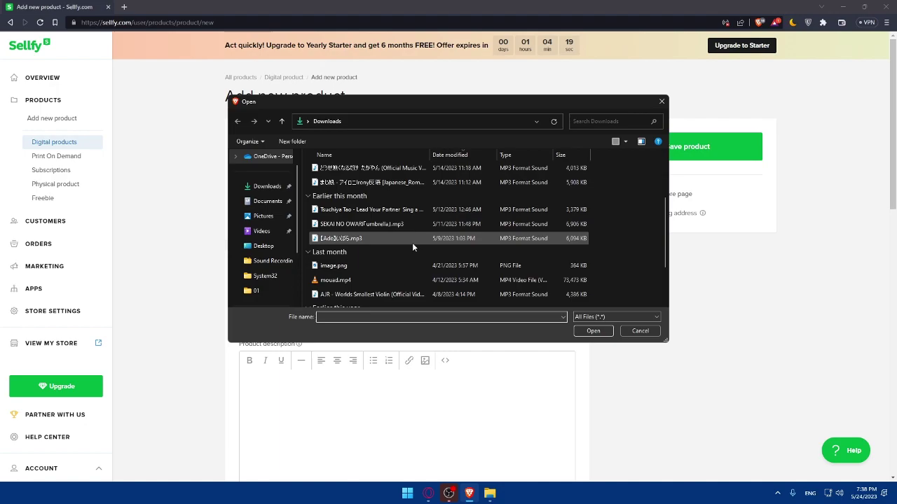
pyautogui.scroll(-5, 412, 241)
pyautogui.scroll(2, 410, 240)
pyautogui.scroll(-2, 411, 239)
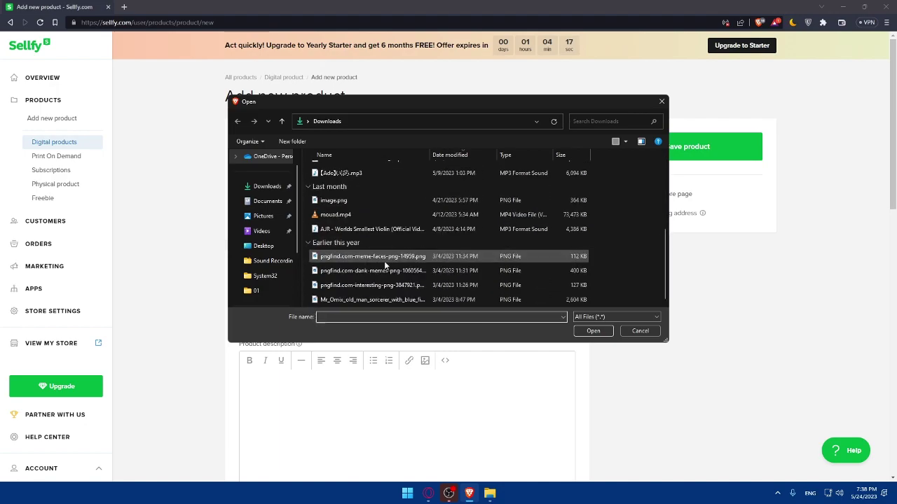
pyautogui.doubleClick(401, 300)
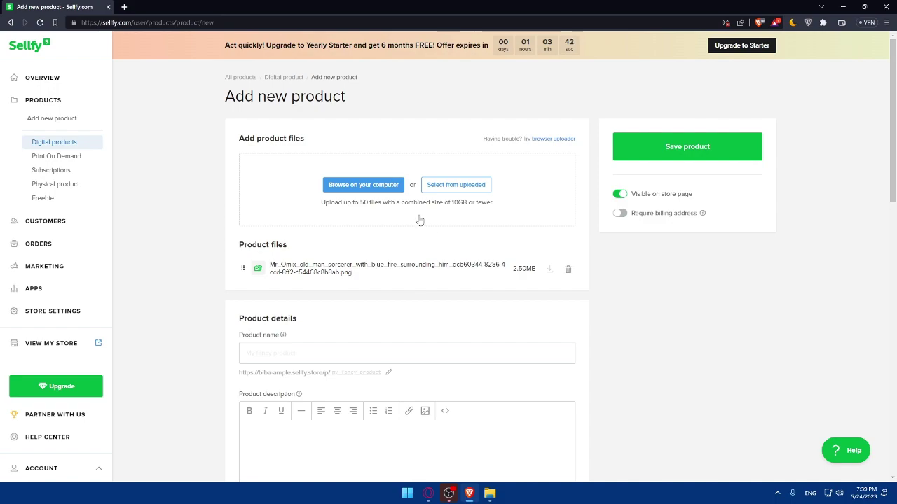
pyautogui.scroll(-1, 414, 231)
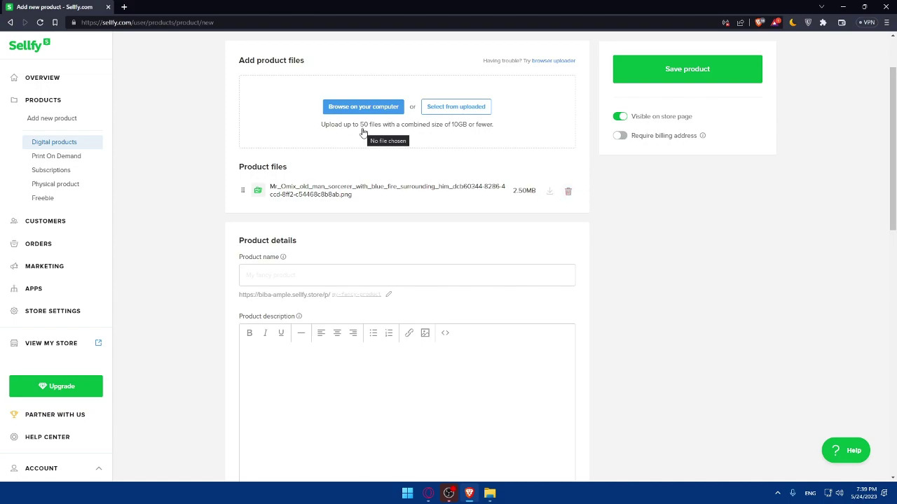
pyautogui.scroll(-1, 359, 188)
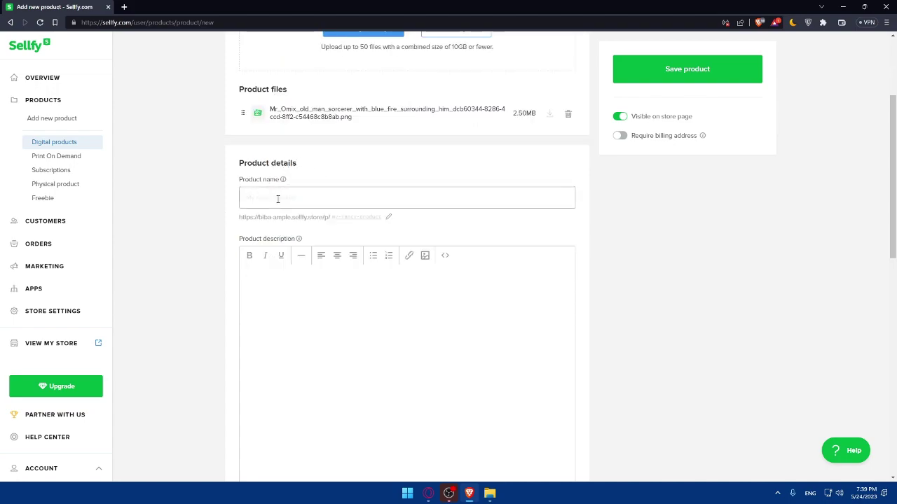
pyautogui.moveTo(282, 180)
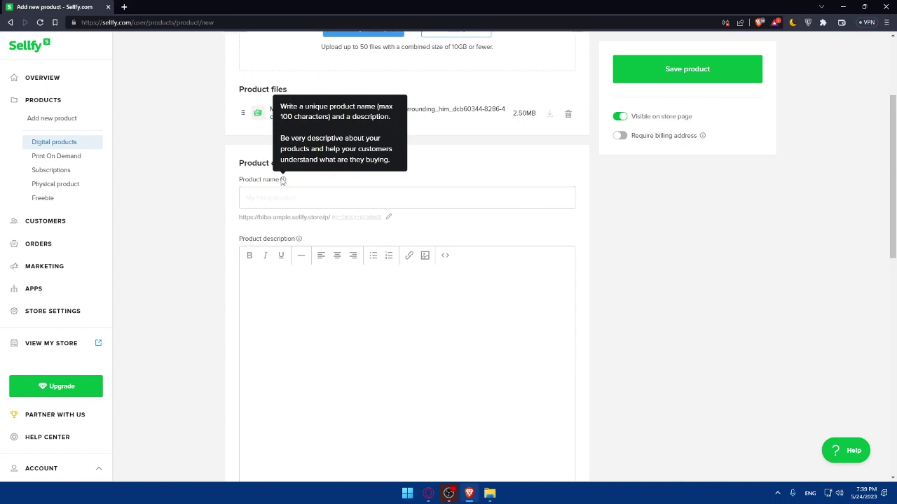
# Step: Enter the product name 'old man Picture', correcting the 'olf' typo to 'old'
pyautogui.click(286, 197)
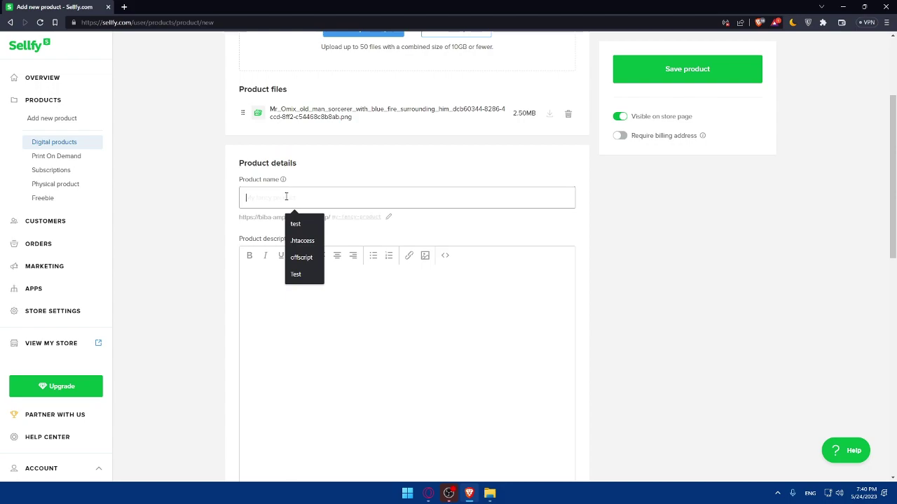
pyautogui.write('olf anm')
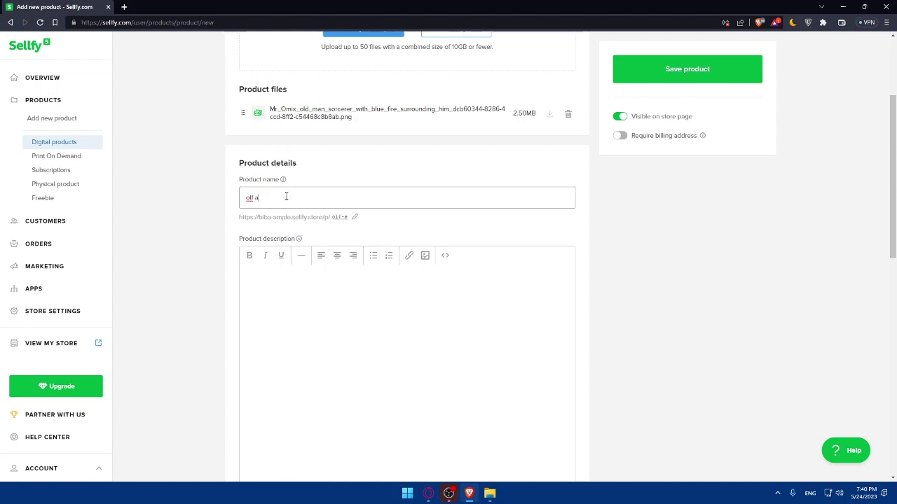
pyautogui.press('BackSpace')
pyautogui.press('BackSpace')
pyautogui.press('BackSpace')
pyautogui.write('man Picture')
pyautogui.click(288, 133)
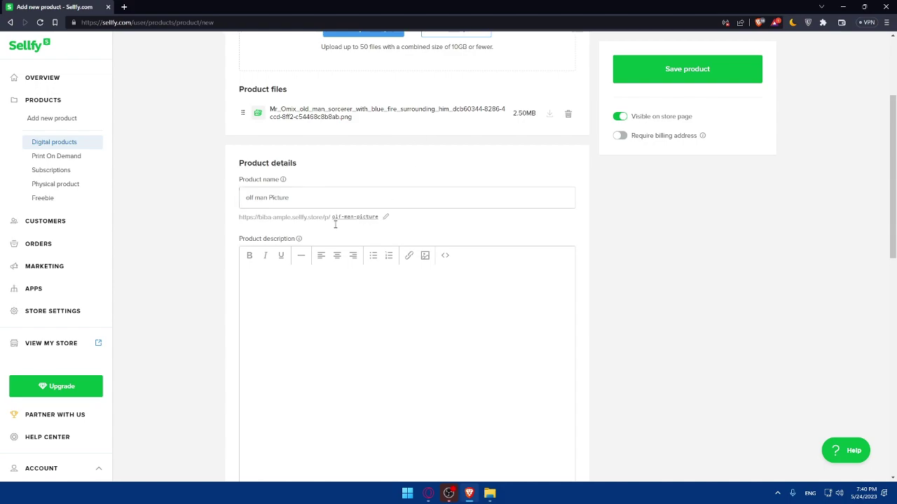
pyautogui.scroll(-1, 313, 266)
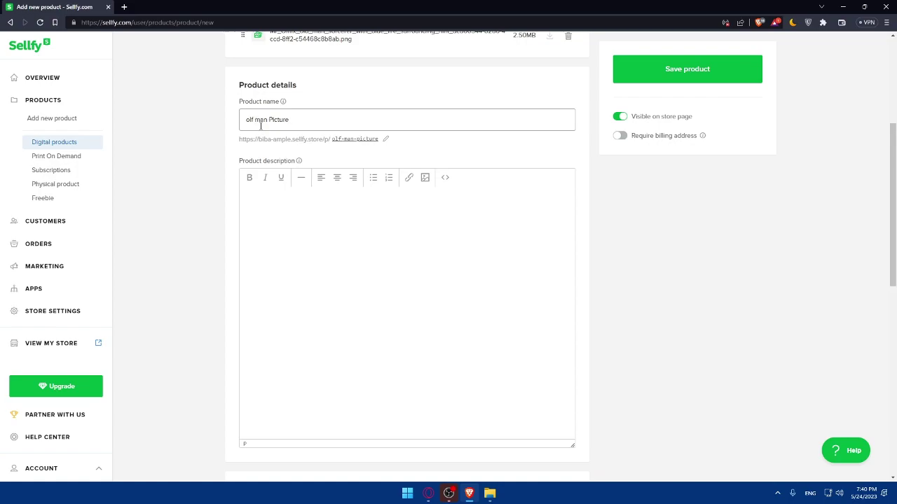
pyautogui.click(255, 120)
pyautogui.press('BackSpace')
pyautogui.write('d')
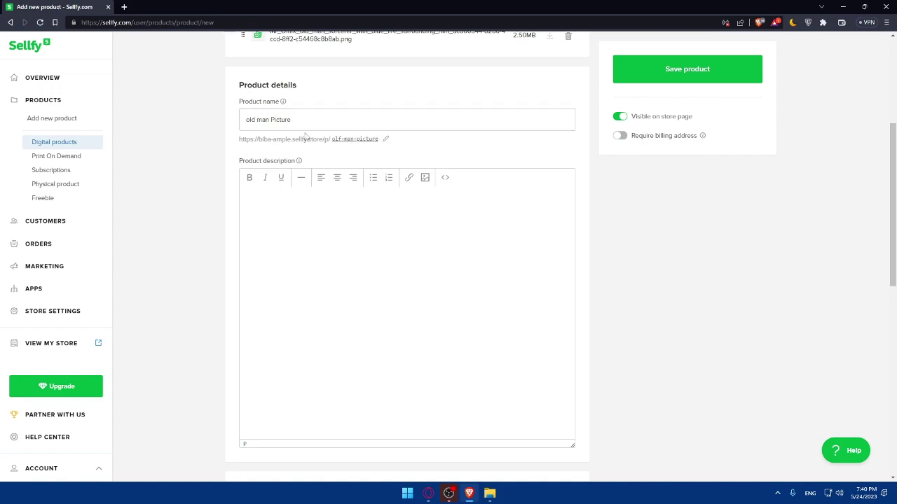
# Step: Edit the store URL slug, changing 'olf' to 'old' so it reads old-man-picture
pyautogui.moveTo(235, 138); pyautogui.dragTo(381, 140)
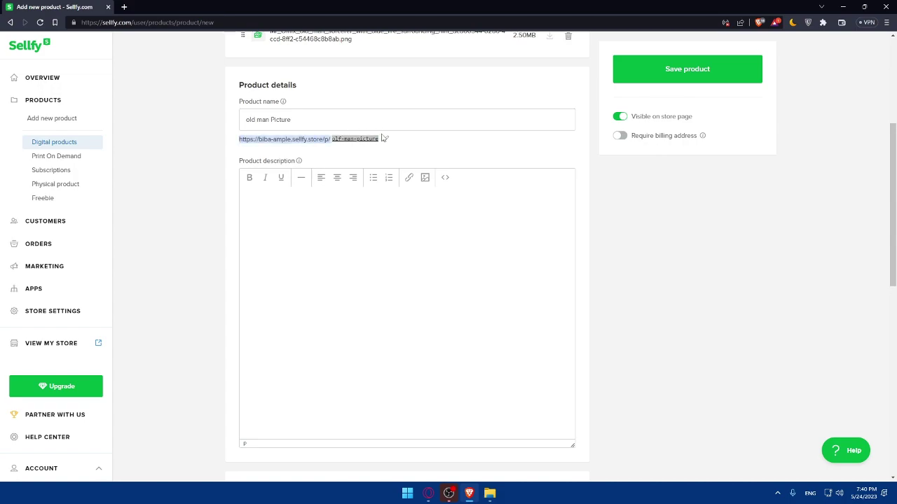
pyautogui.click(386, 144)
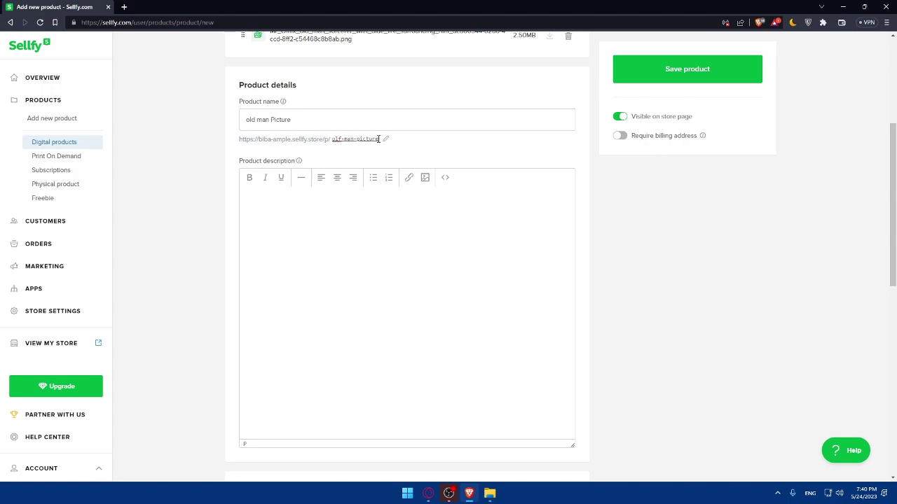
pyautogui.click(341, 140)
pyautogui.press('BackSpace')
pyautogui.write('d')
# Step: Dismiss the accidentally opened image upload window and place the caret in the description editor
pyautogui.click(424, 178)
pyautogui.click(522, 218)
pyautogui.moveTo(299, 162)
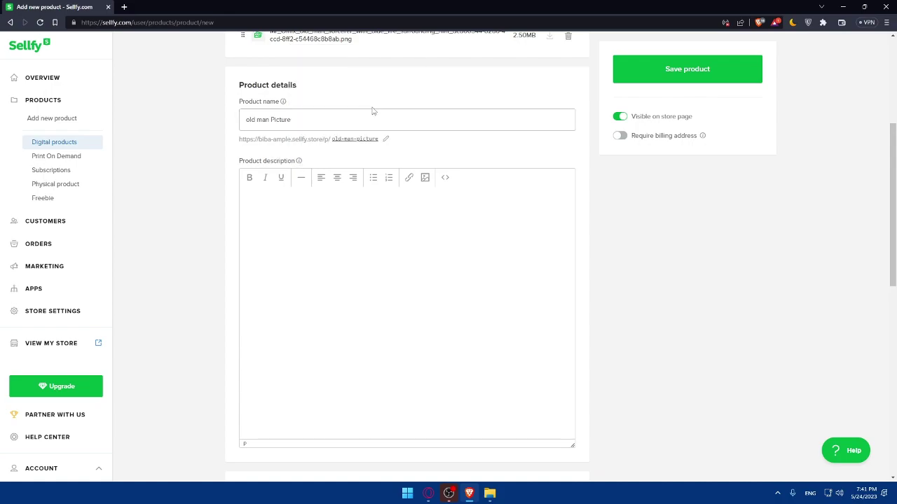
pyautogui.click(249, 217)
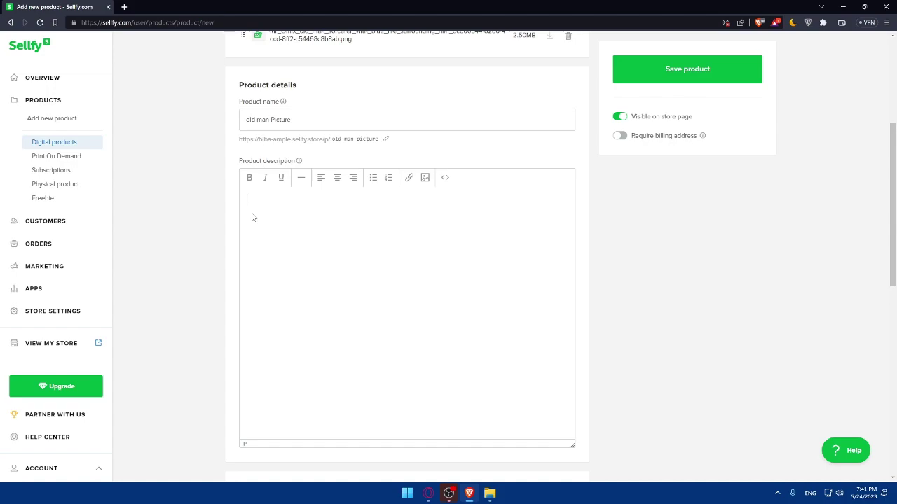
# Step: Write 'just a good picture' in the description, then new lines and repeated 'test' filler text
pyautogui.write('just a good picture')
pyautogui.press('Return')
pyautogui.press('Return')
pyautogui.press('Return')
pyautogui.press('Return')
pyautogui.press('Return')
pyautogui.press('Return')
pyautogui.press('Return')
pyautogui.press('Return')
pyautogui.press('Return')
pyautogui.press('Return')
pyautogui.press('Return')
pyautogui.press('Return')
pyautogui.press('Return')
pyautogui.press('Return')
pyautogui.press('Return')
pyautogui.press('Return')
pyautogui.press('Return')
pyautogui.write('test test tes')
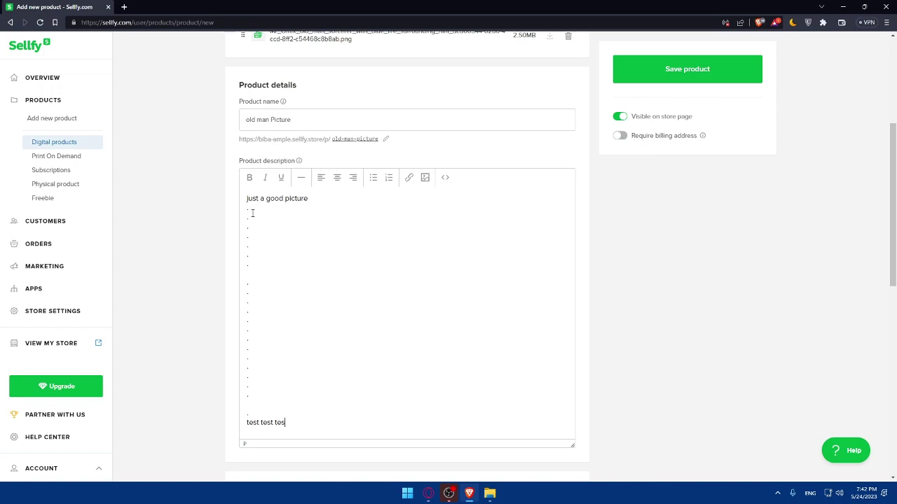
pyautogui.write('t test test test test tes')
pyautogui.moveTo(368, 423); pyautogui.dragTo(241, 424)
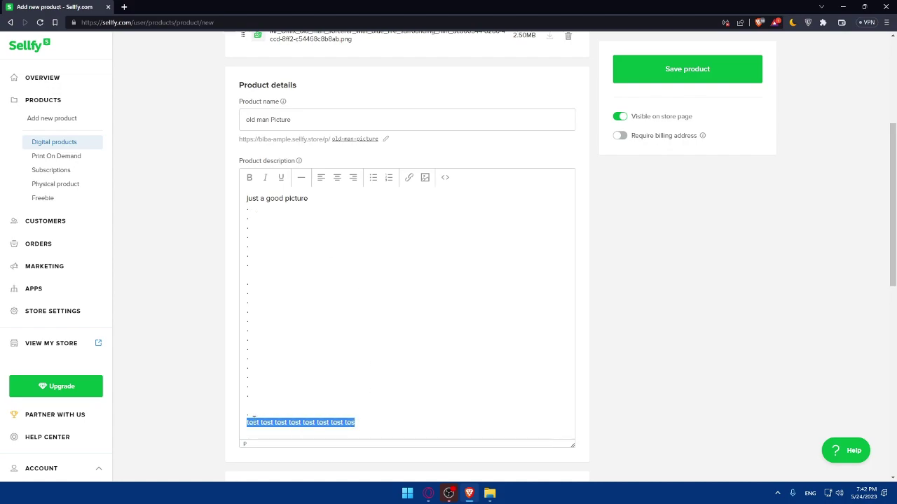
pyautogui.click(366, 423)
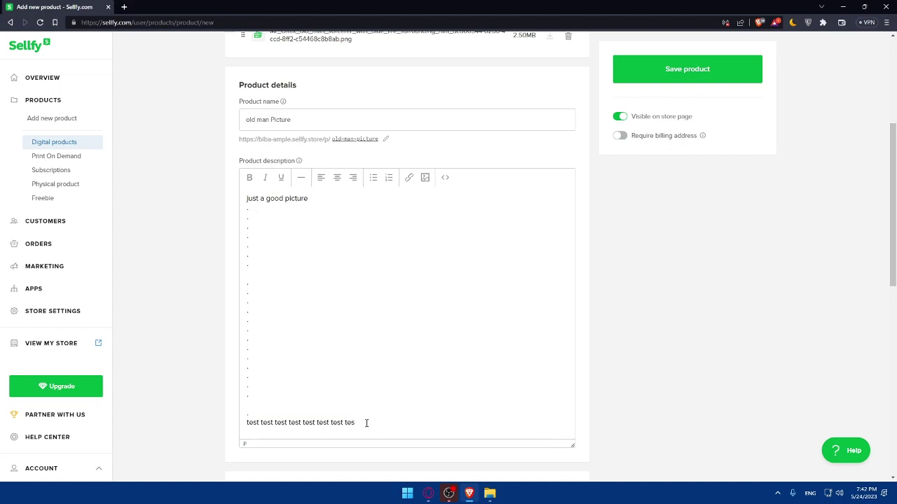
pyautogui.write('t test test test test test test test testest test test test test test test tes')
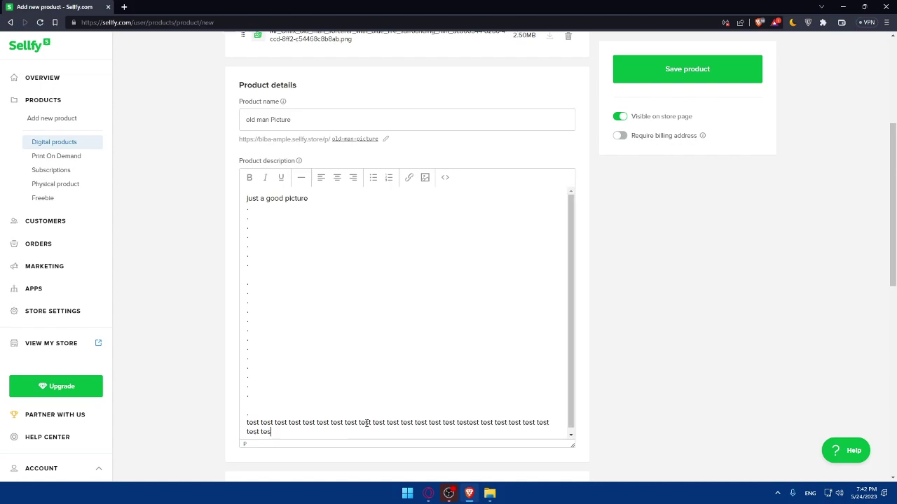
pyautogui.write('test test test test test test test testest test test test test test test testest test test test test test test testest test test test test test test testest test test test test test test testest test test test test test test test testest test test test test test test testest test test test test test test testest test test test test test test test test testest test test test test test test testest test test test test test test testest test testest test test test test test testest test testest test test test testest tes')
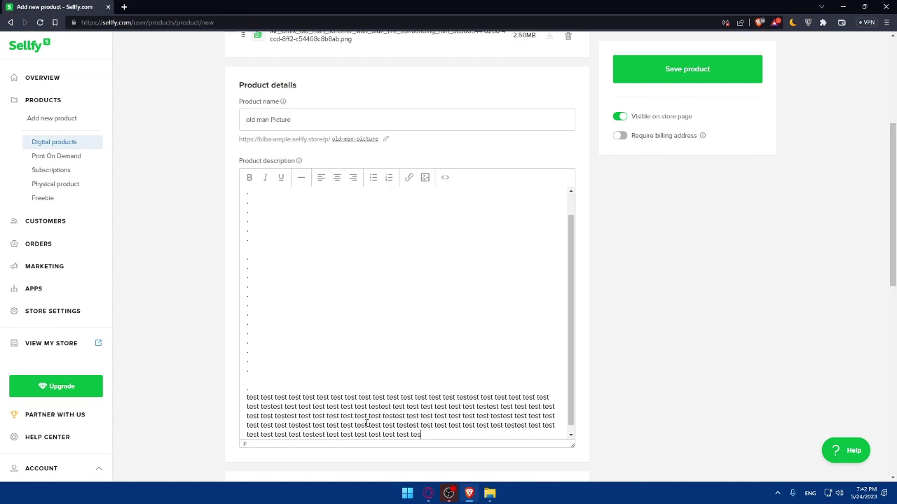
pyautogui.write('t test test test test test testest test test test test test test testest test tes')
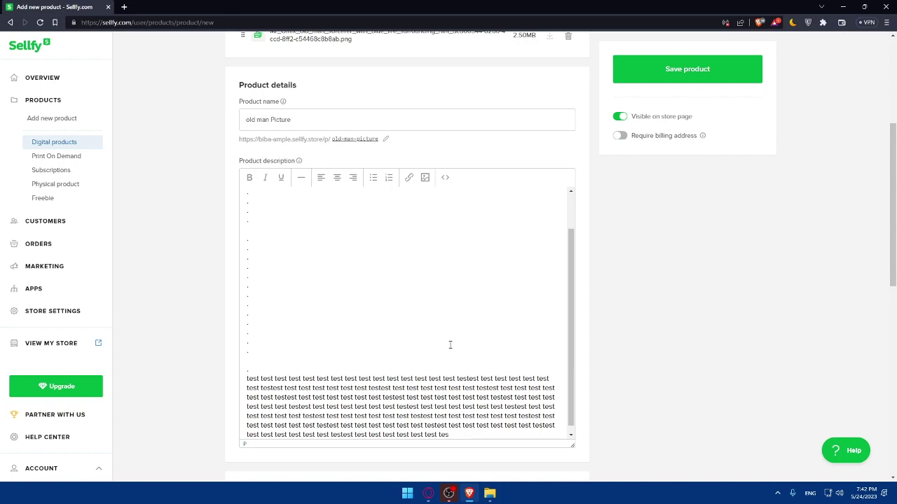
# Step: From Product category, add category 'test' with slug 'testing', hidden from the store page
pyautogui.scroll(-2, 613, 356)
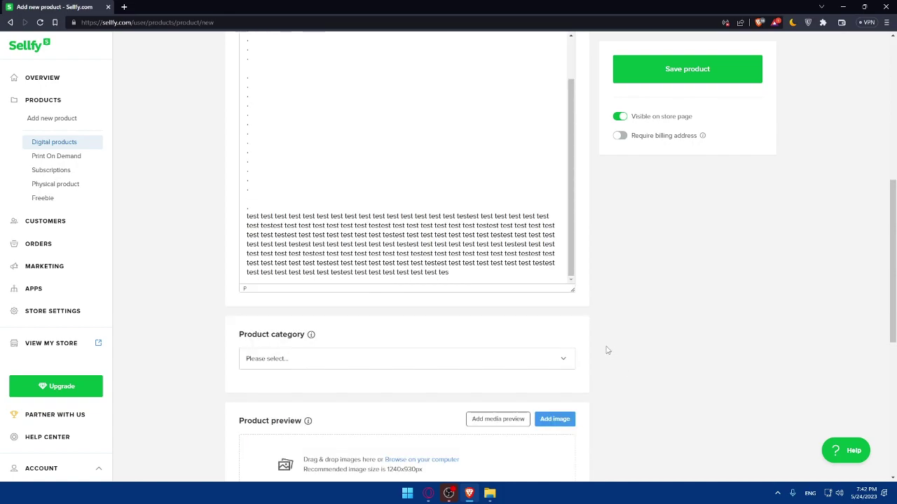
pyautogui.scroll(-1, 609, 352)
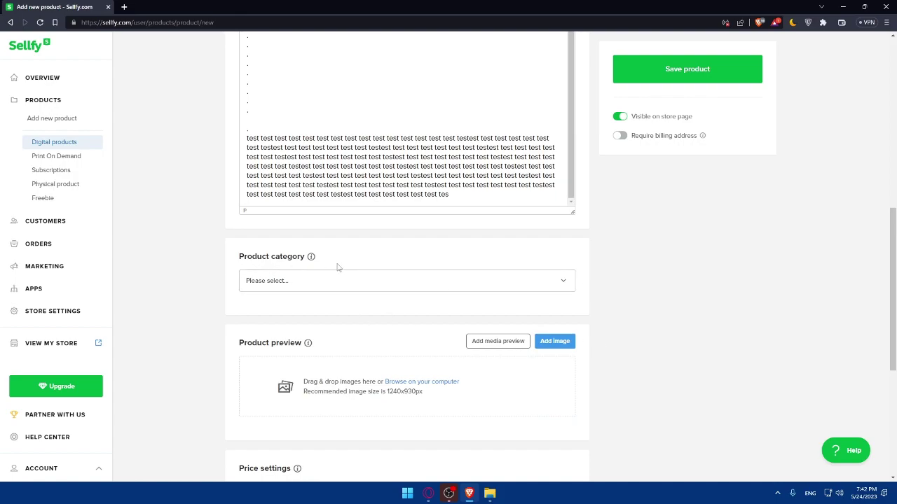
pyautogui.moveTo(313, 259)
pyautogui.click(393, 282)
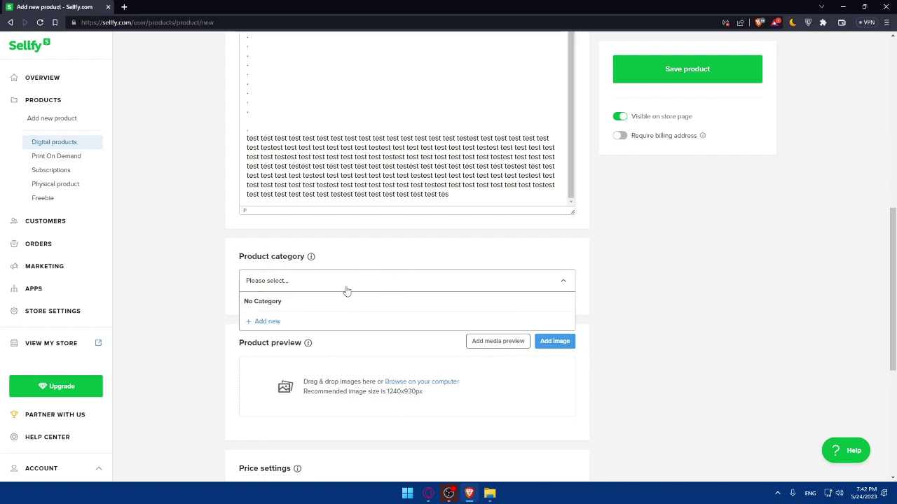
pyautogui.click(261, 320)
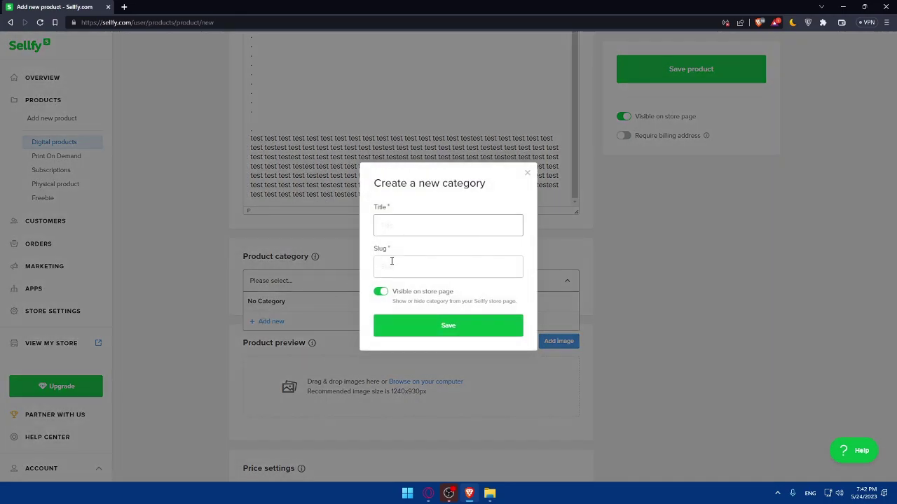
pyautogui.click(395, 228)
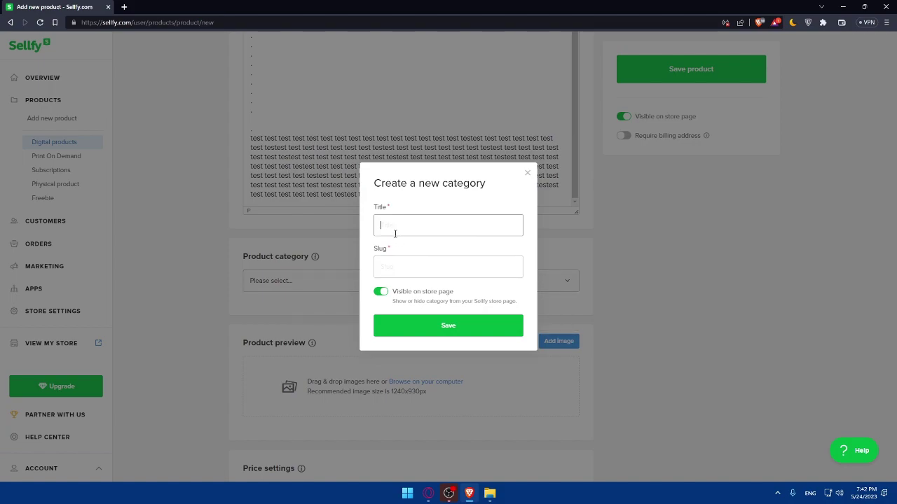
pyautogui.write('test')
pyautogui.click(423, 263)
pyautogui.write('test')
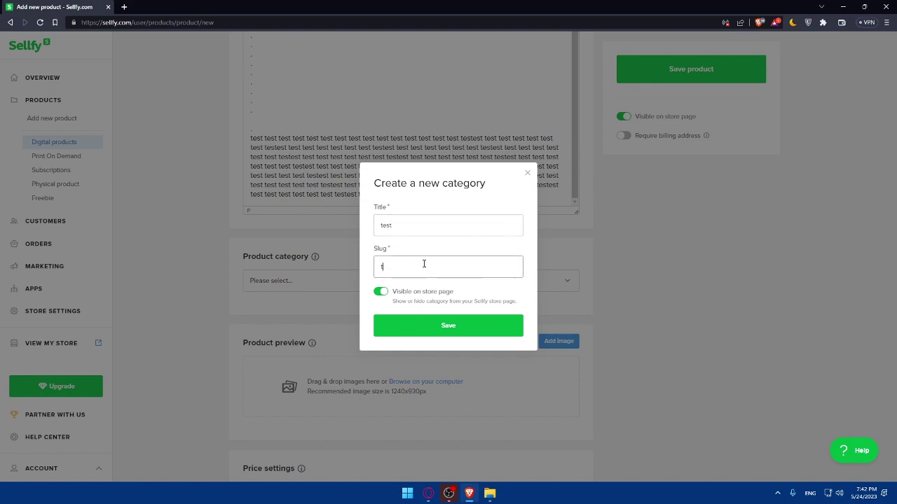
pyautogui.write('ing')
pyautogui.click(380, 293)
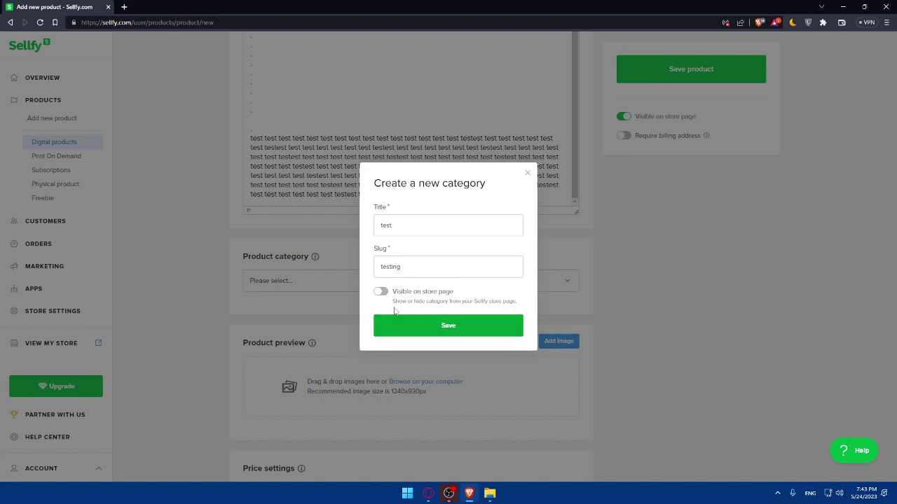
pyautogui.click(412, 325)
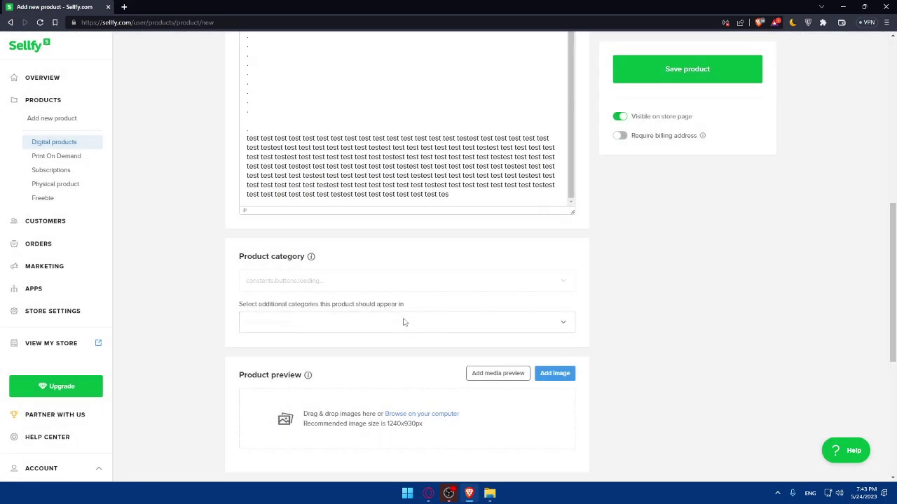
# Step: Through additional categories, create a new category 'hello' hidden from the store page
pyautogui.click(375, 321)
pyautogui.click(373, 322)
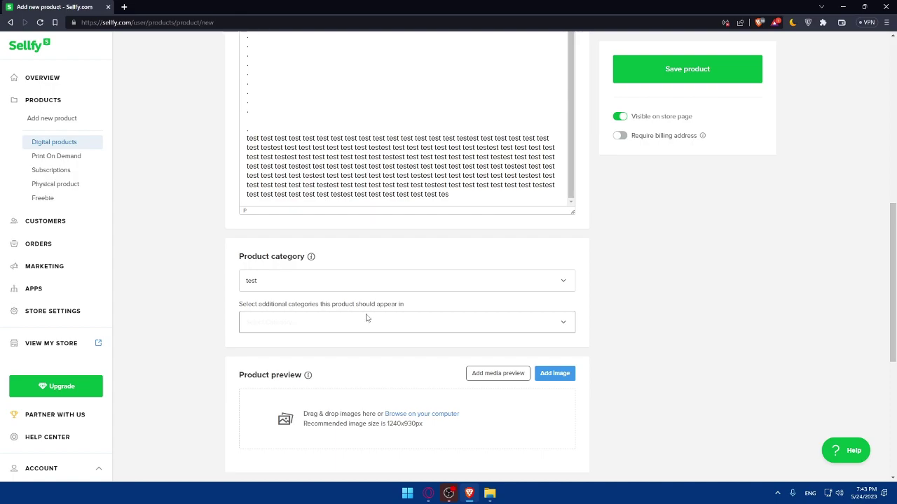
pyautogui.click(366, 318)
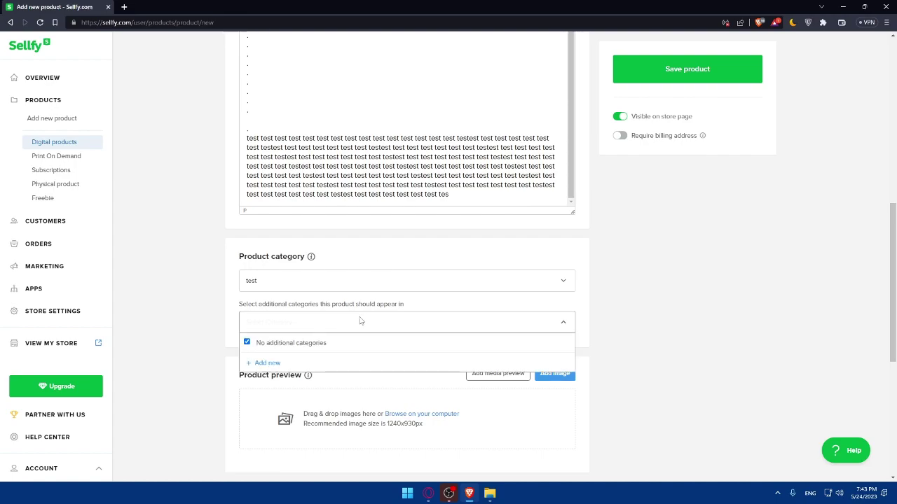
pyautogui.click(315, 363)
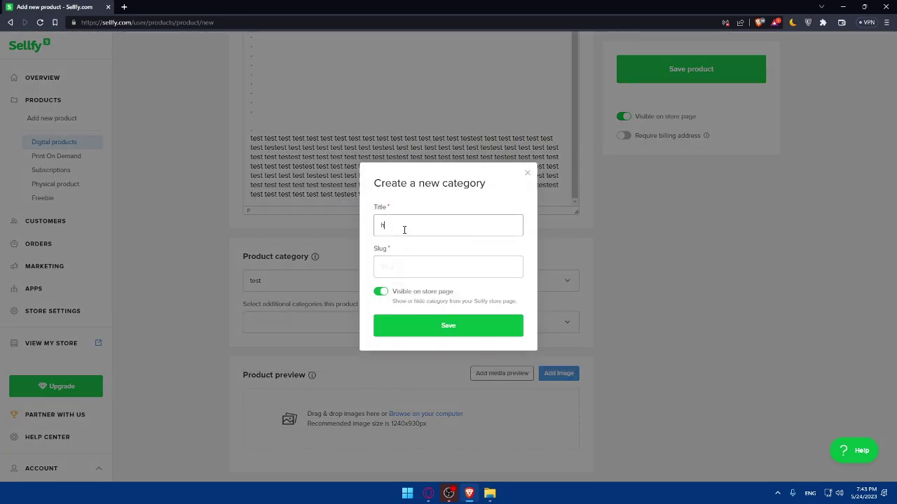
pyautogui.click(410, 267)
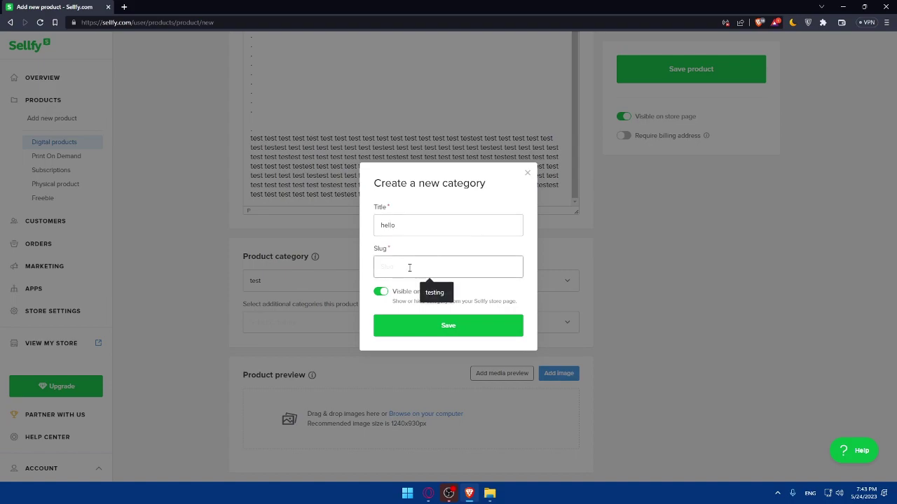
pyautogui.write('hi')
pyautogui.click(381, 291)
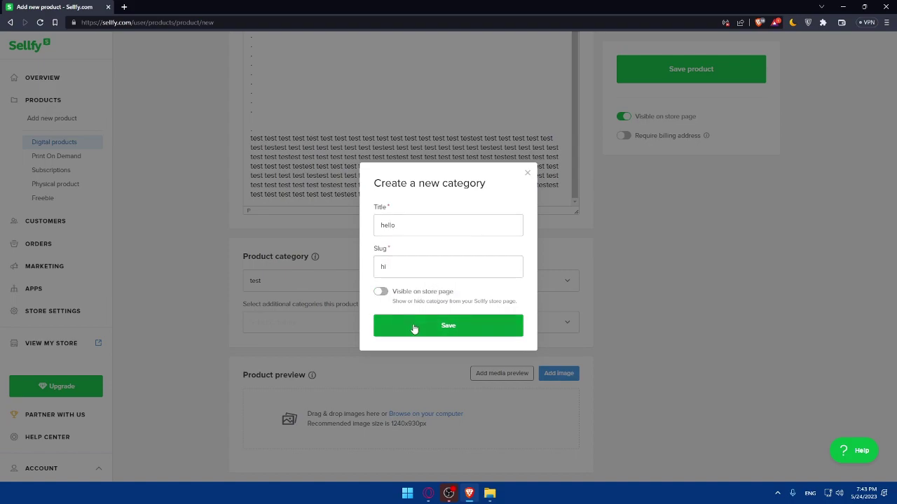
pyautogui.click(412, 328)
# Step: Set the product category back to 'test' after briefly choosing 'hello'
pyautogui.click(407, 328)
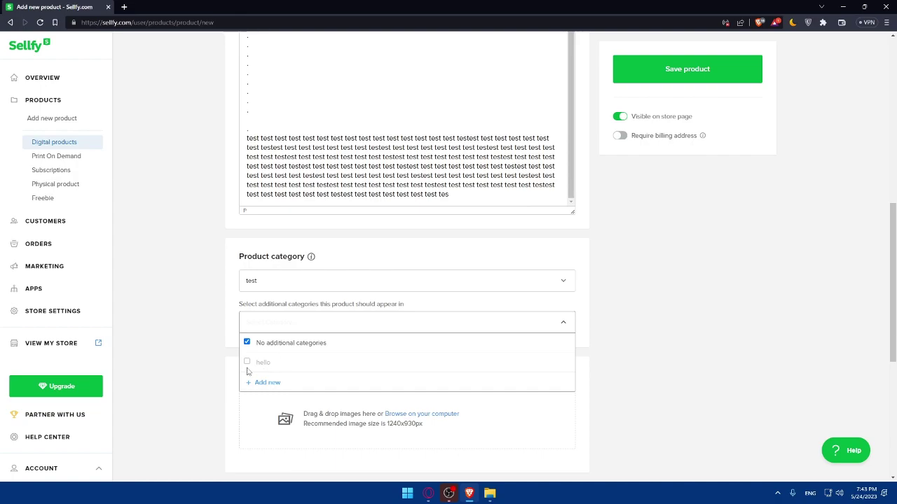
pyautogui.click(285, 280)
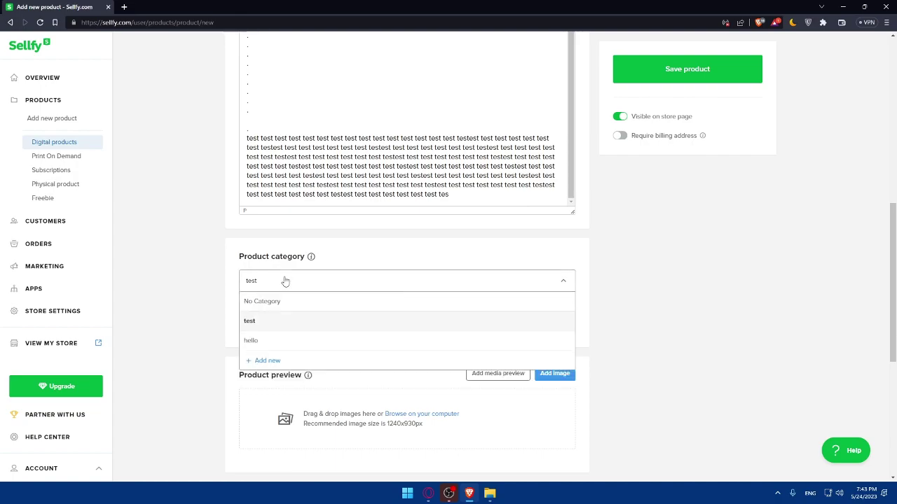
pyautogui.click(262, 342)
pyautogui.click(276, 321)
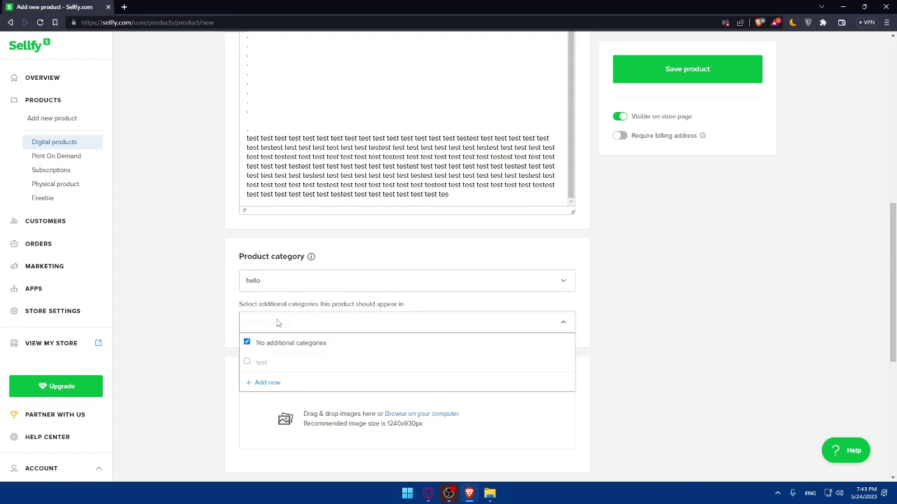
pyautogui.click(281, 286)
pyautogui.click(267, 320)
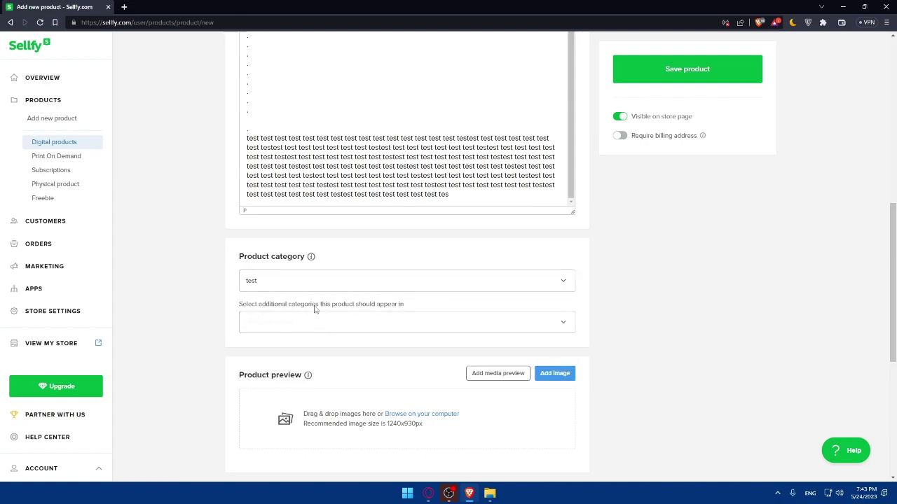
pyautogui.scroll(-3, 319, 343)
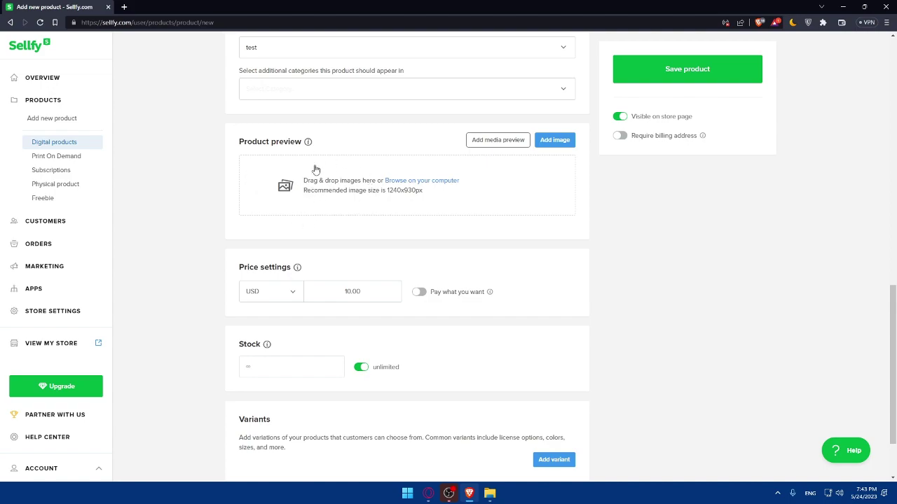
# Step: Use the sorcerer picture as the preview image and set the price to 20 with Pay what you want on
pyautogui.click(548, 143)
pyautogui.doubleClick(341, 242)
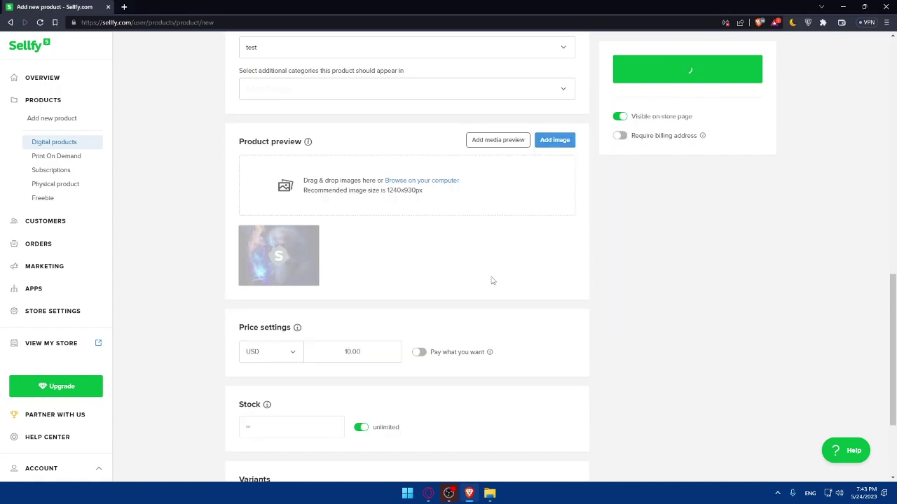
pyautogui.scroll(-2, 393, 292)
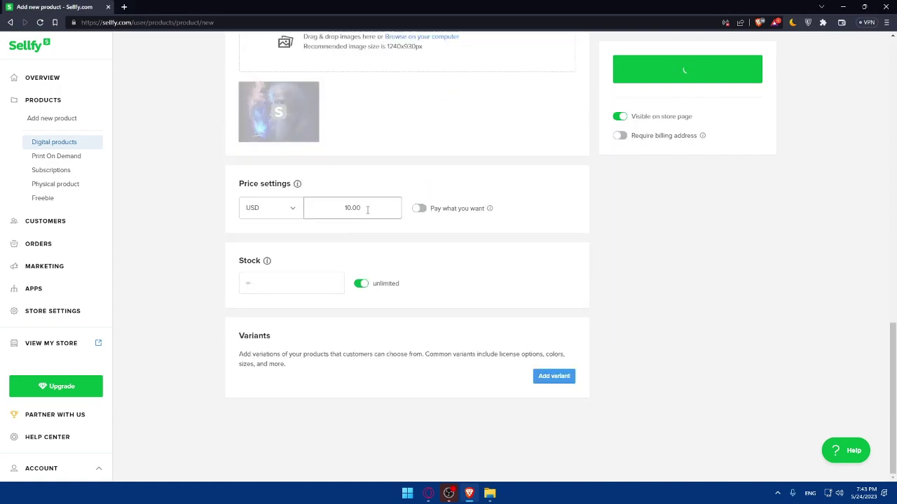
pyautogui.moveTo(367, 208); pyautogui.dragTo(315, 219)
pyautogui.write('20')
pyautogui.rightClick(315, 219)
pyautogui.click(419, 208)
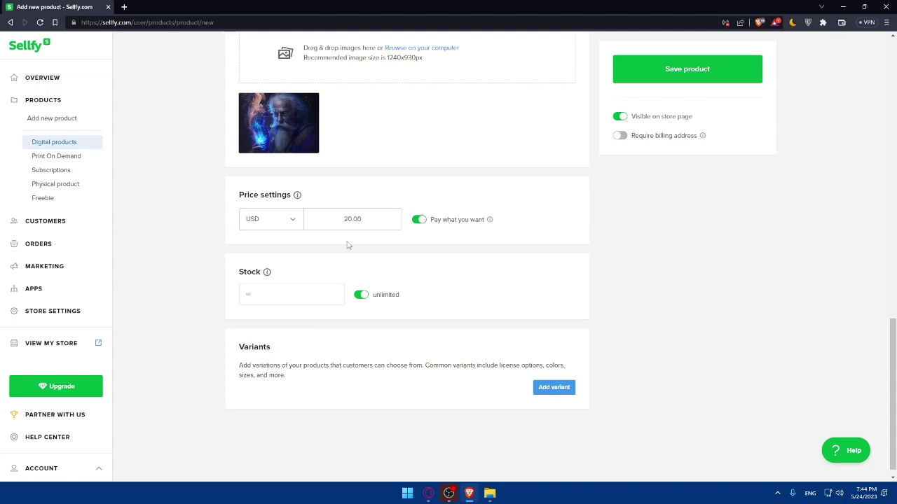
# Step: Briefly switch off unlimited stock, then restore it so stock stays unlimited
pyautogui.click(362, 296)
pyautogui.click(271, 295)
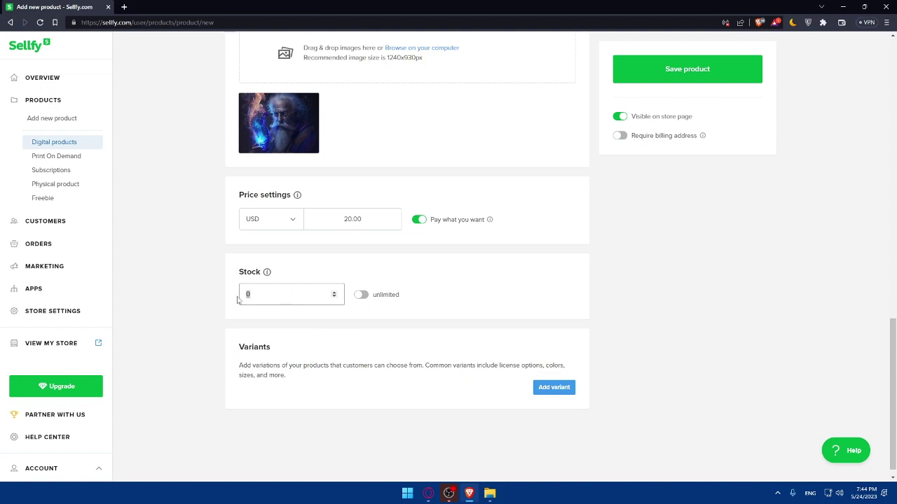
pyautogui.hotkey('ctrl', 'a')
pyautogui.click(360, 295)
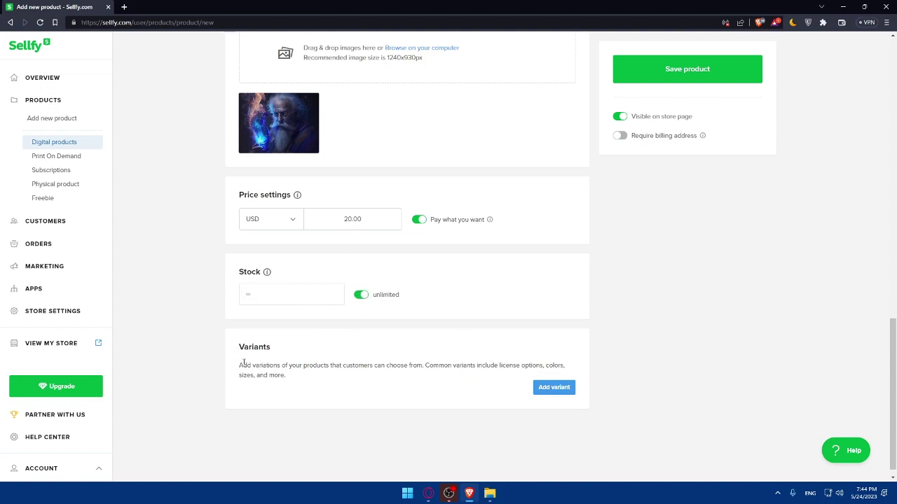
pyautogui.scroll(7, 441, 368)
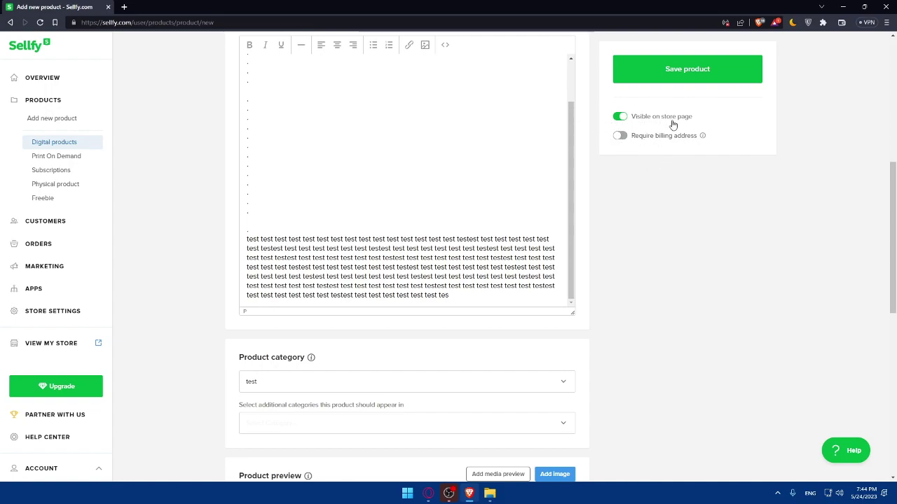
# Step: Save 'old man Picture' so it is listed in All products under category test at $20.00
pyautogui.click(686, 78)
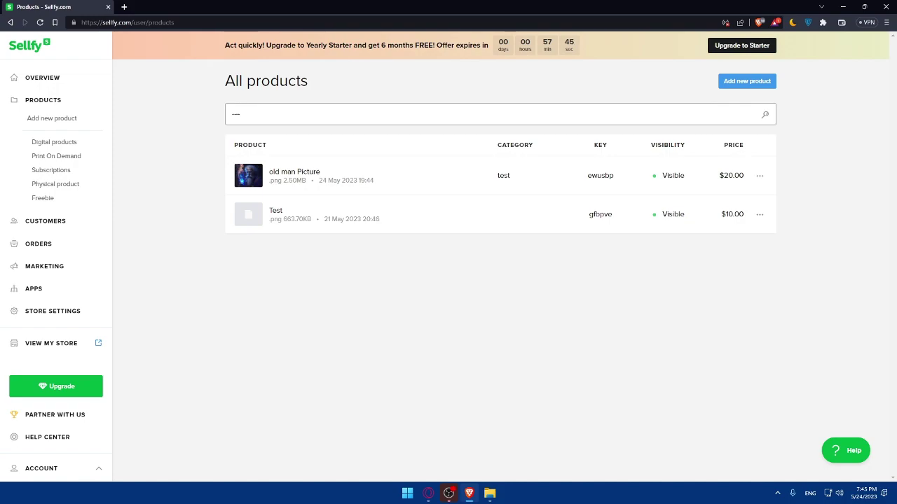
pyautogui.write('--')
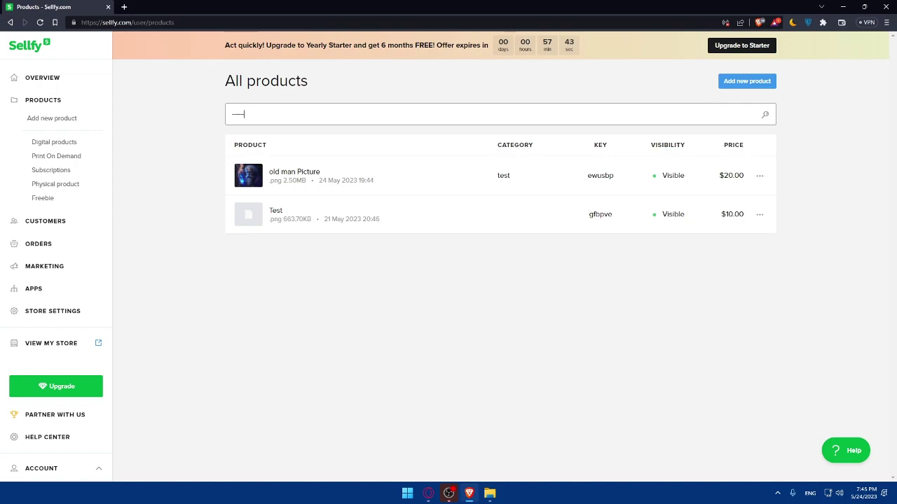